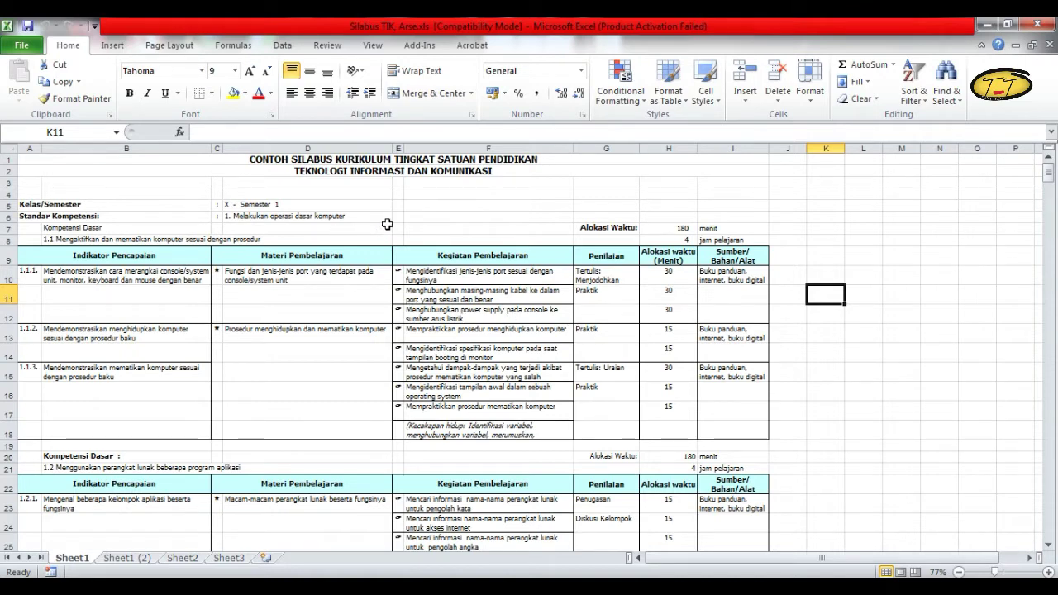
Step: Select a few empty cells beside the syllabus table, then bring up the Page Layout ribbon
drag(395, 217, 415, 217)
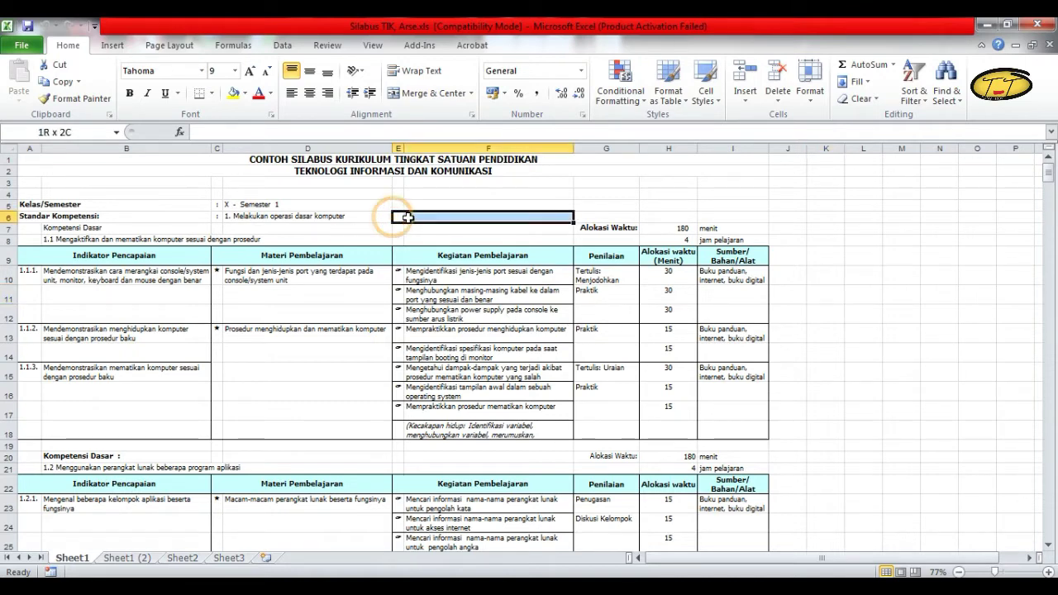
click(606, 183)
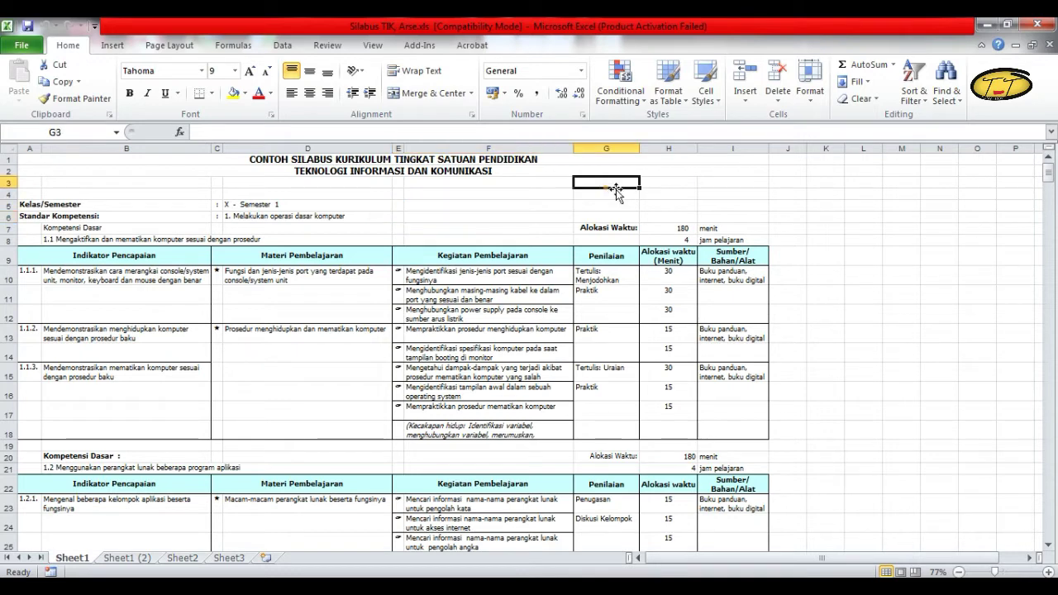
click(813, 267)
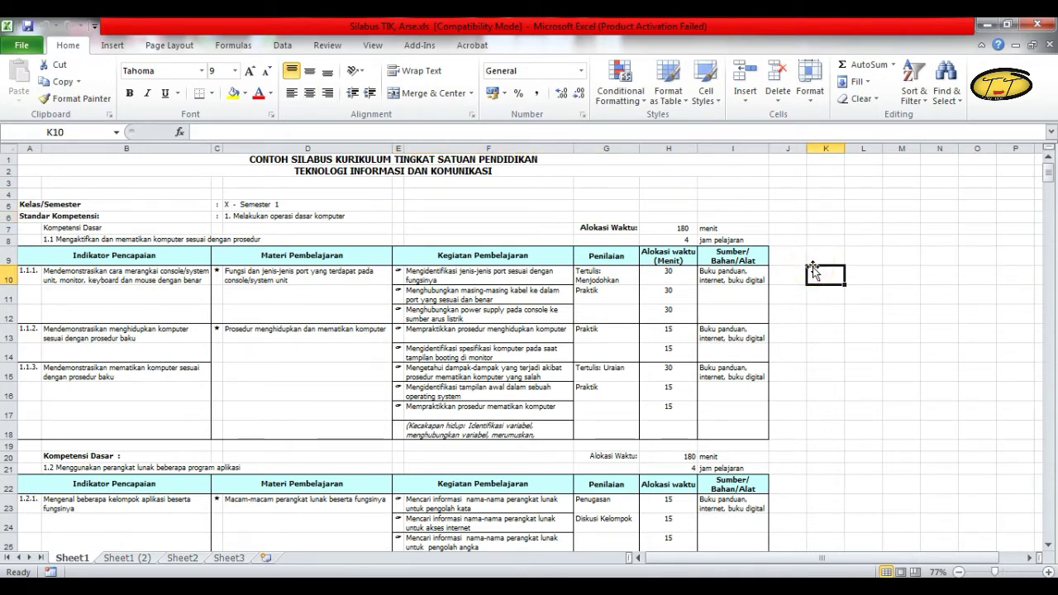
click(829, 321)
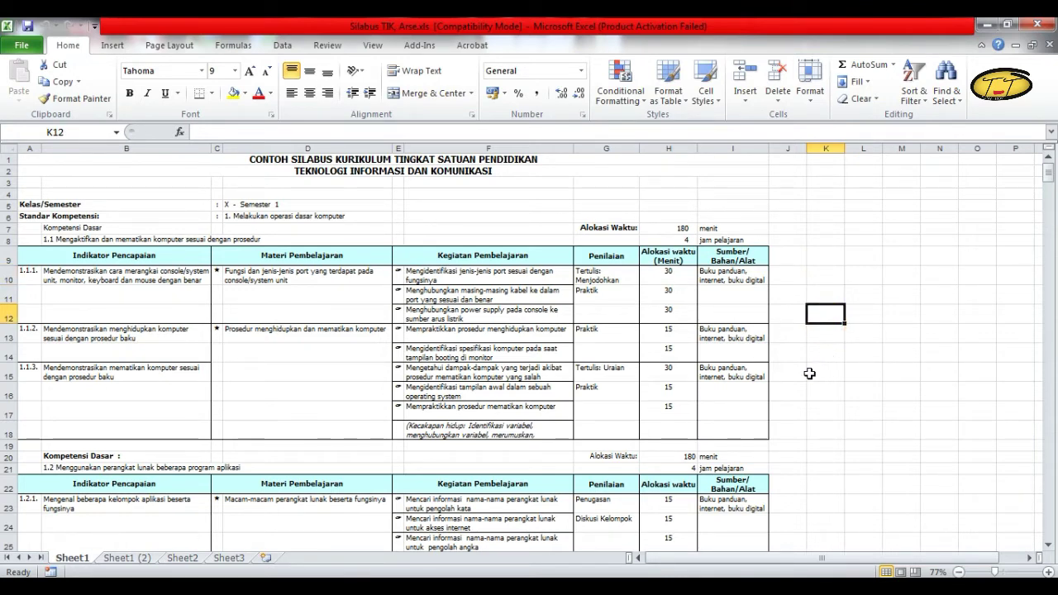
click(809, 373)
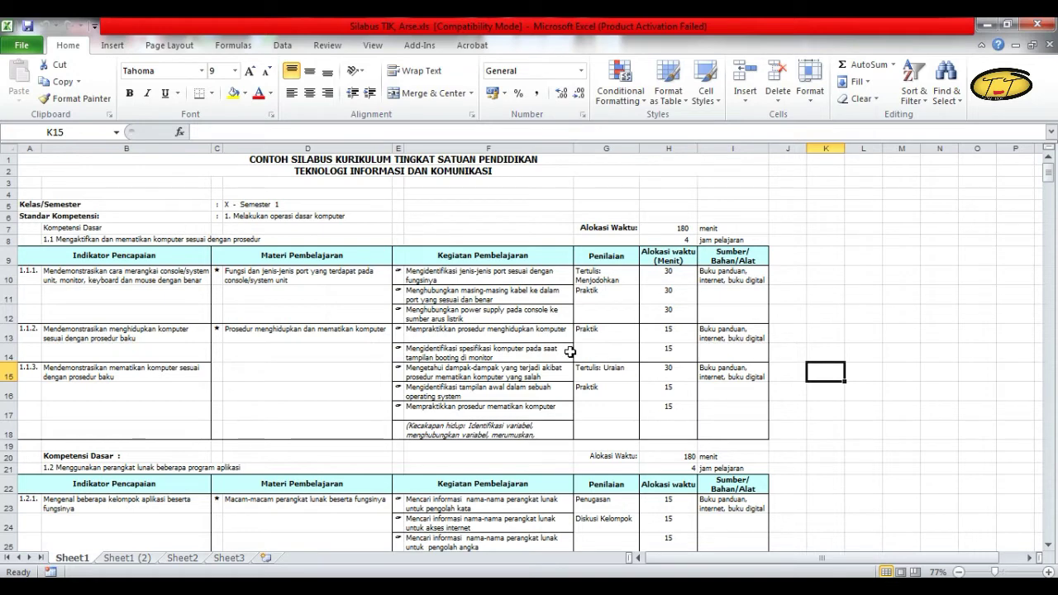
click(852, 296)
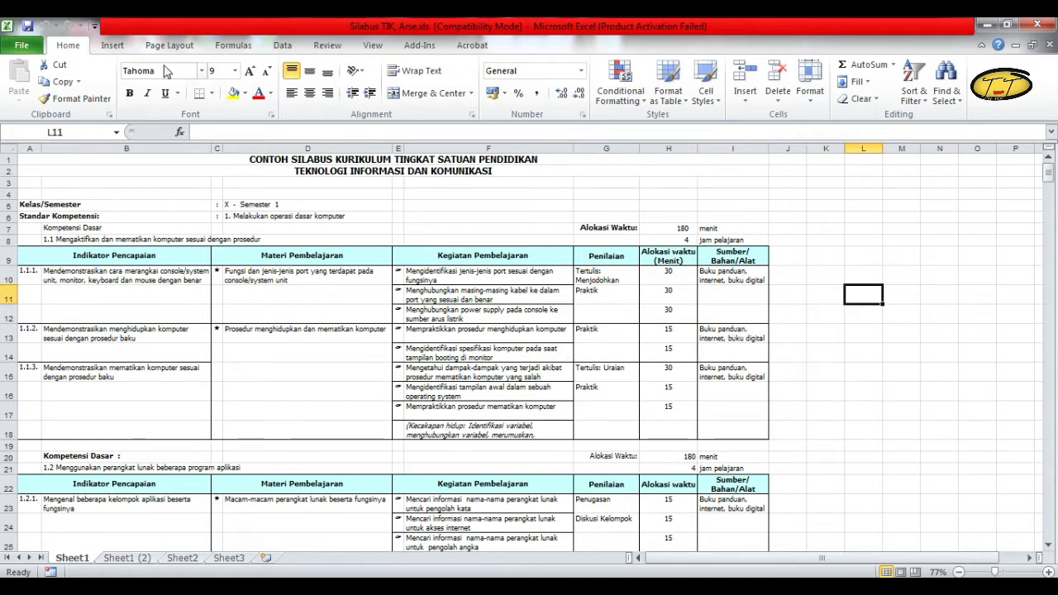
click(164, 46)
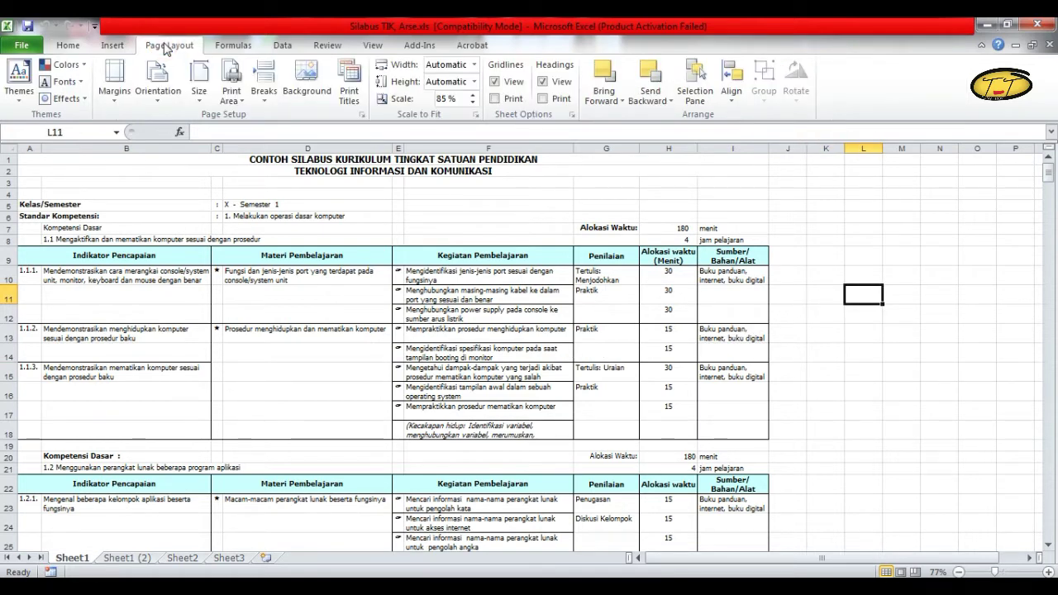
Step: Set the paper size to A4 and select the first syllabus table, A1:I18
click(199, 82)
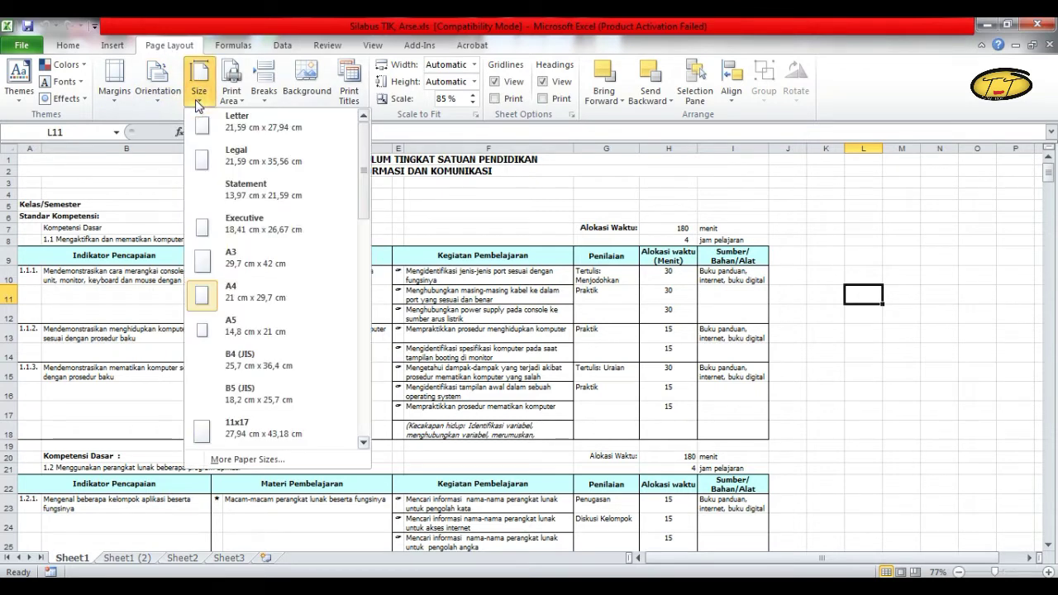
click(246, 297)
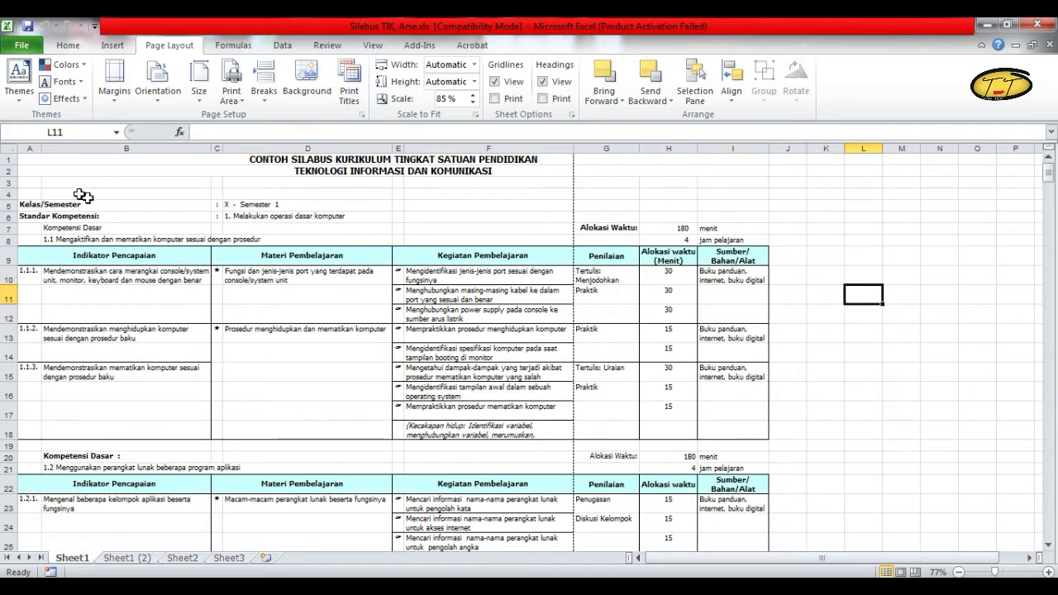
click(31, 161)
drag(31, 161, 249, 428)
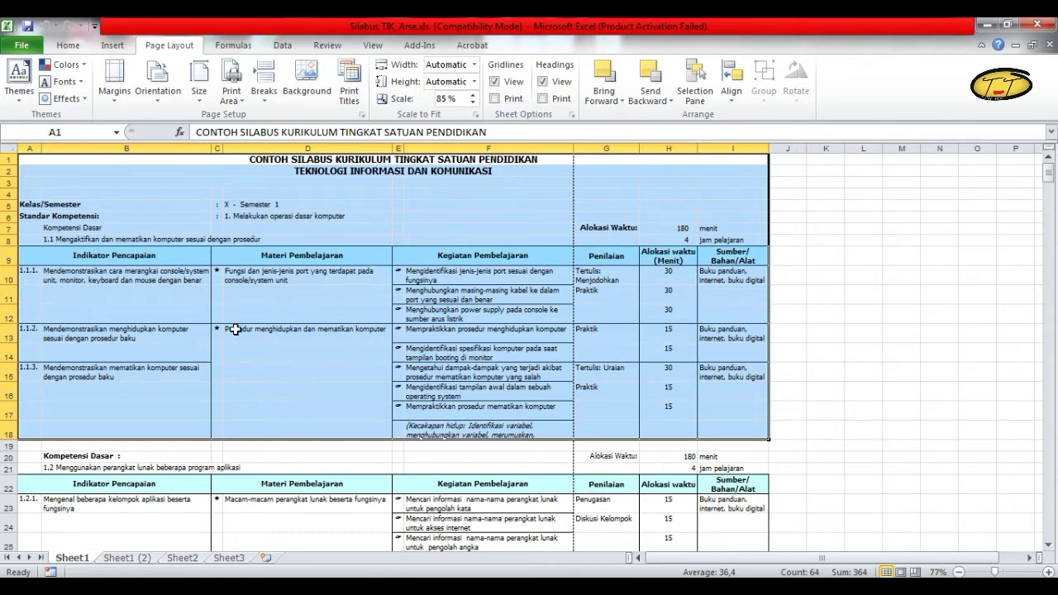
Step: Make the selected A1:I18 range the print area with Set Print Area
click(232, 98)
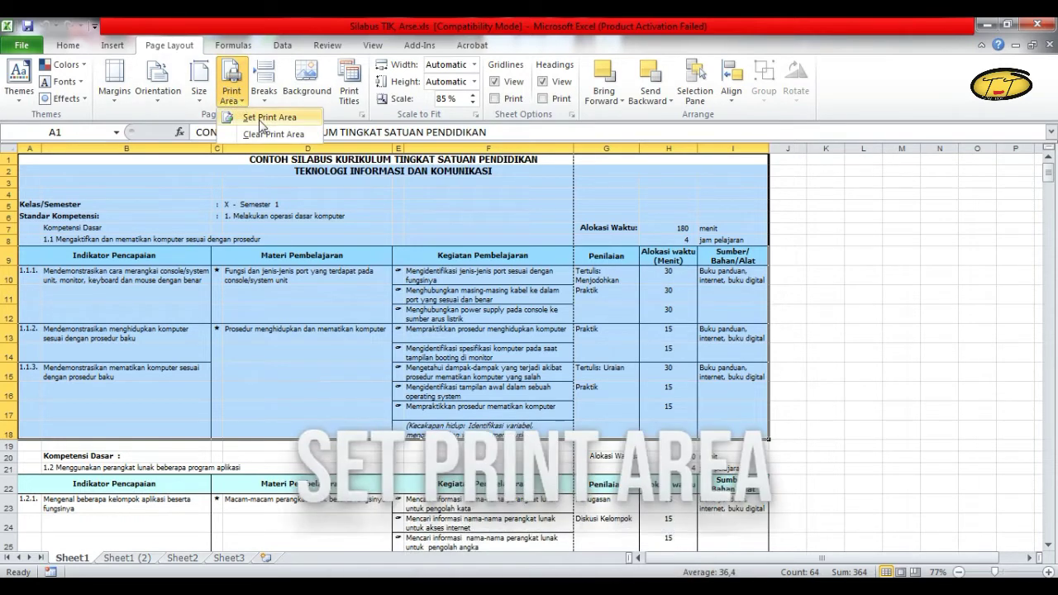
click(259, 120)
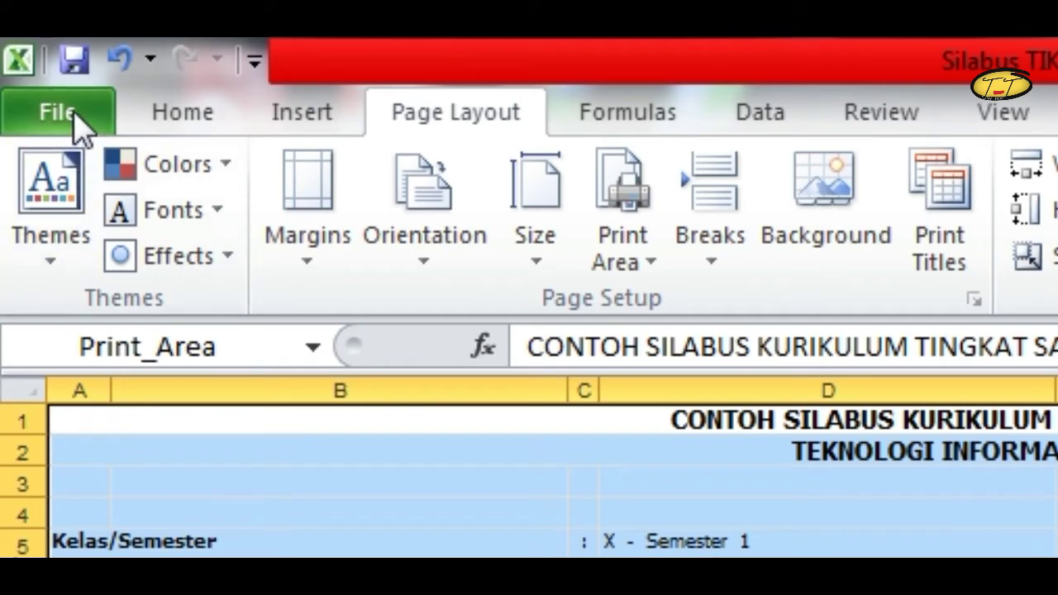
click(73, 111)
click(75, 116)
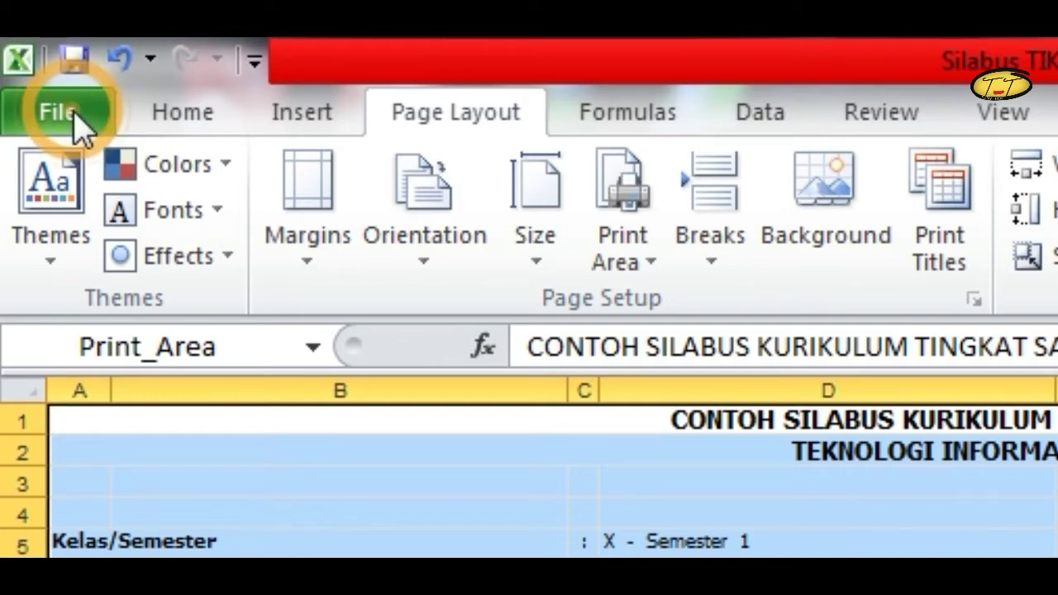
key(ctrl+p)
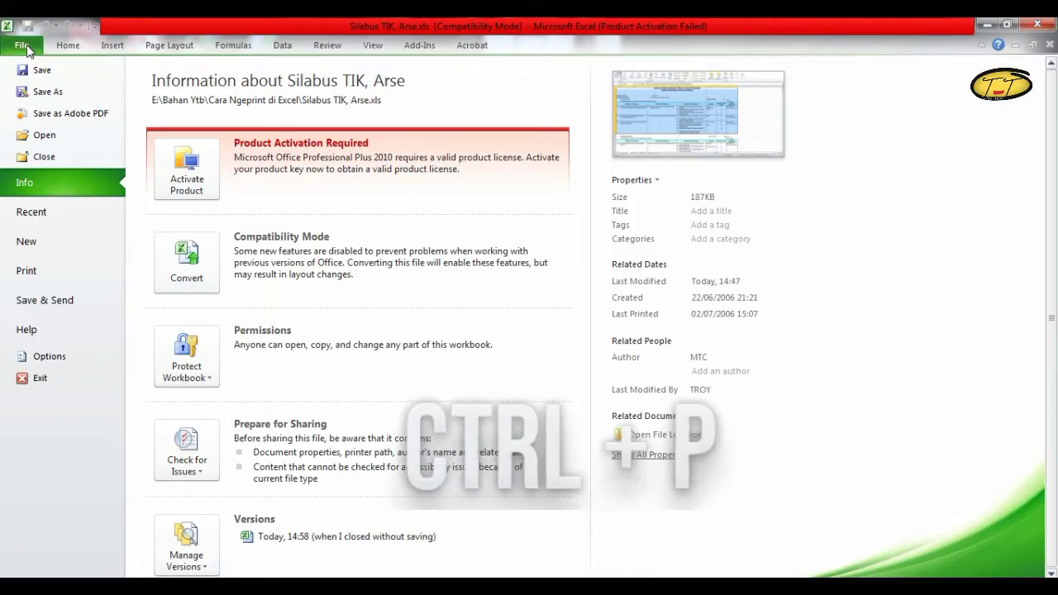
click(28, 271)
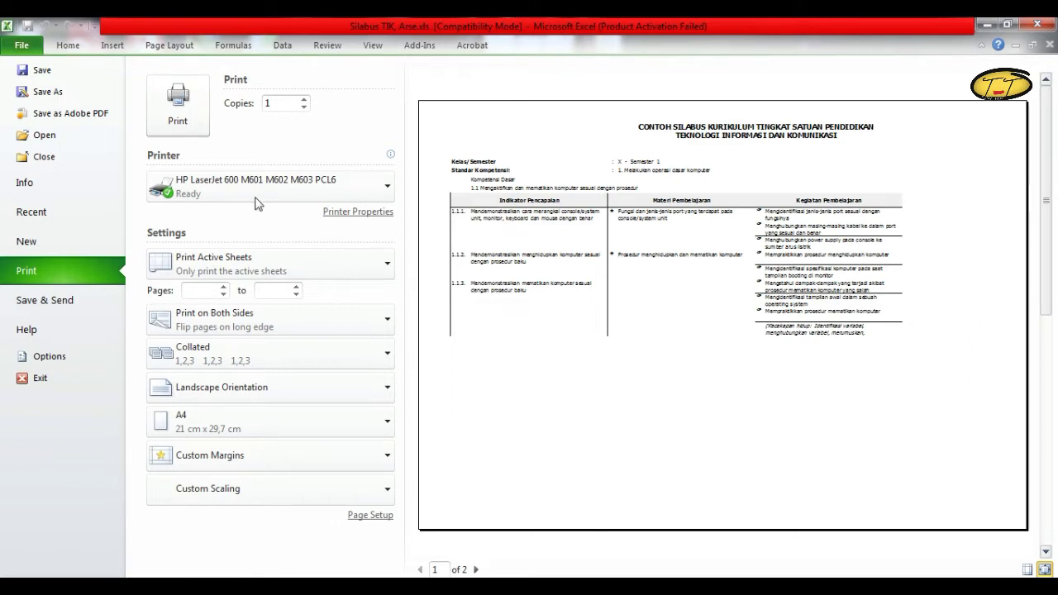
click(23, 48)
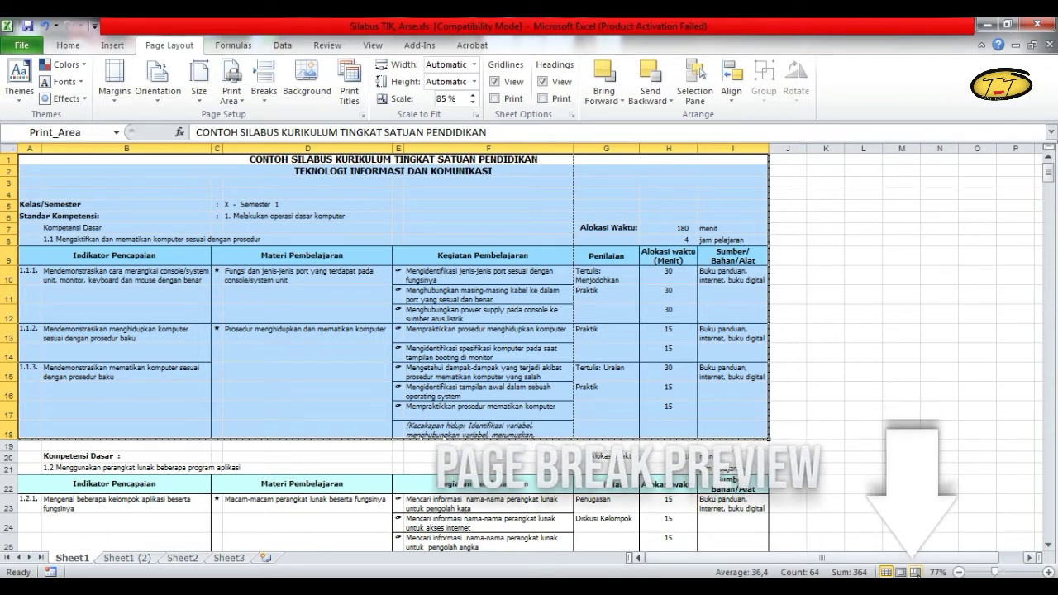
Step: Switch the sheet to Page Break Preview and inspect cells around the column break
click(916, 572)
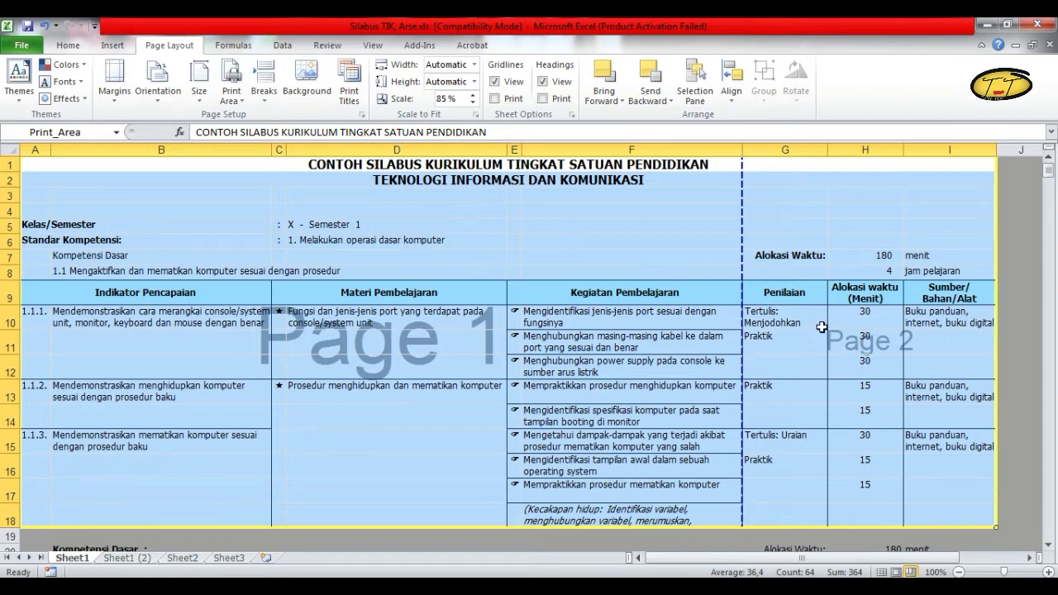
click(747, 202)
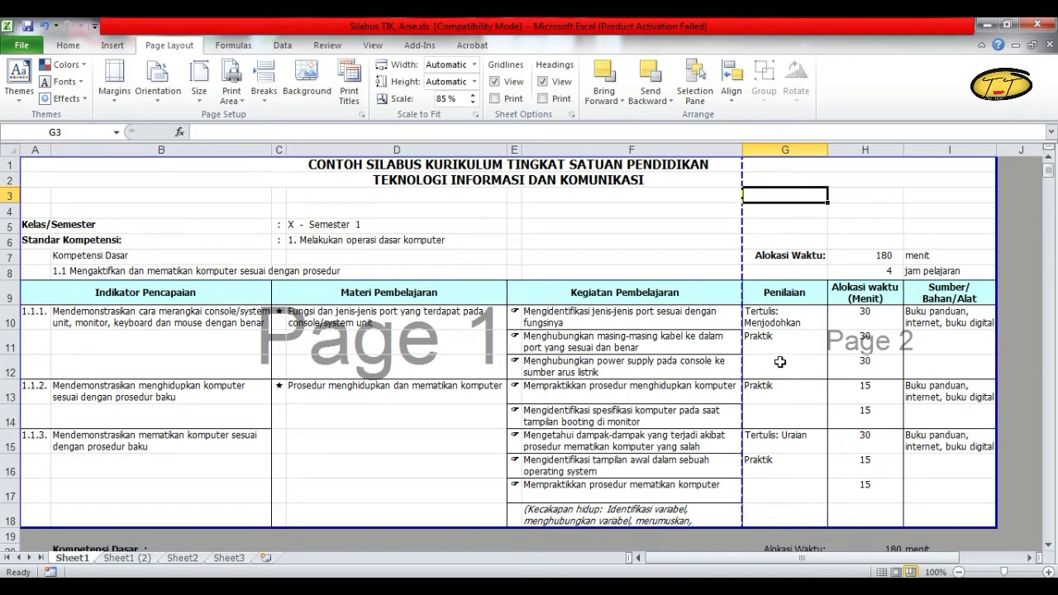
click(943, 210)
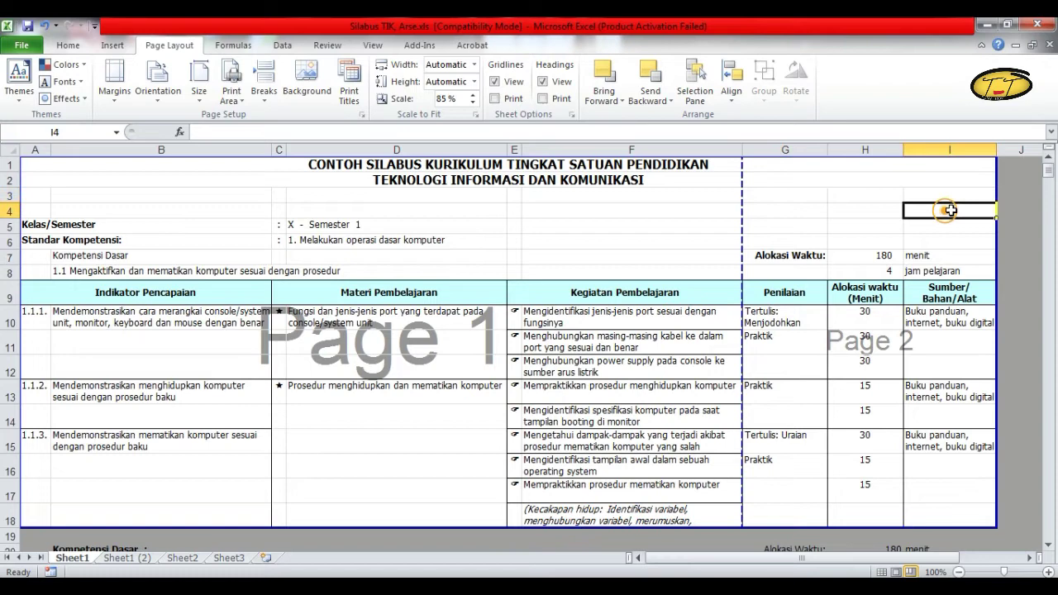
click(813, 199)
click(869, 196)
click(953, 198)
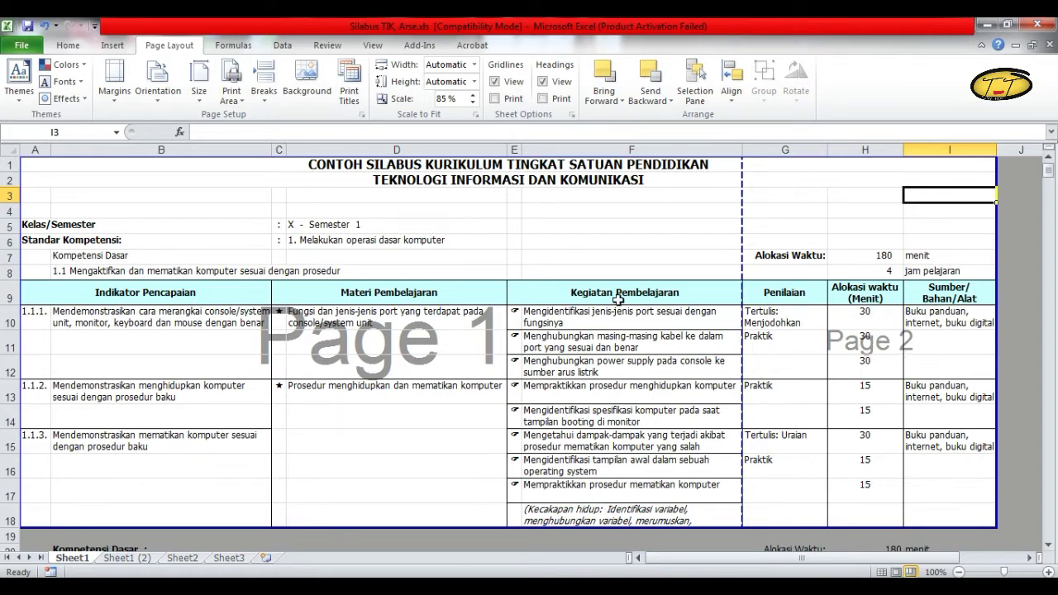
click(448, 341)
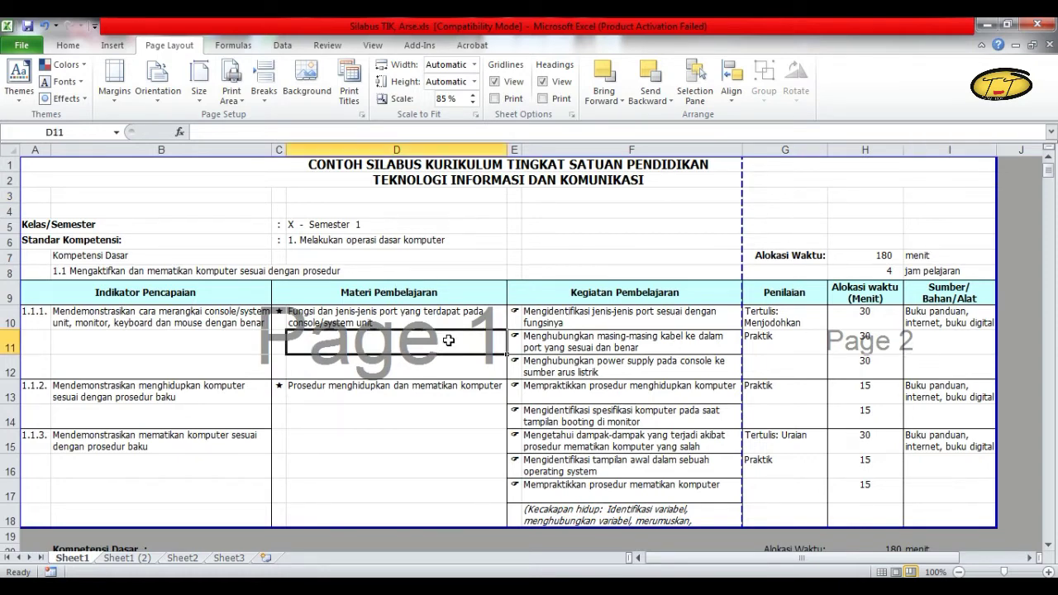
click(872, 346)
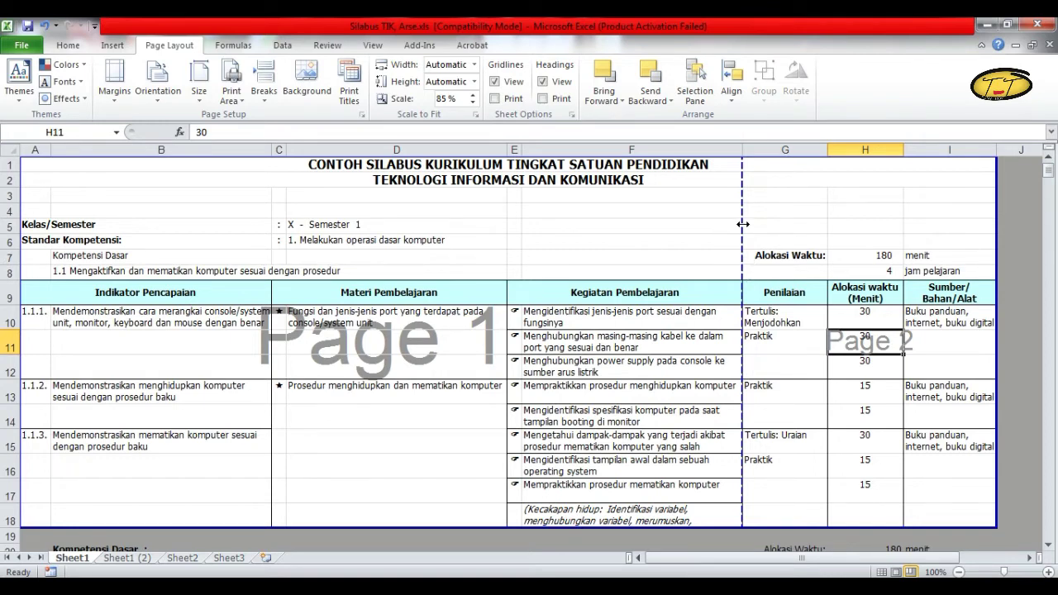
Step: Drag the page break past column I so the table fits page 1 at 70% scale
drag(743, 224, 992, 225)
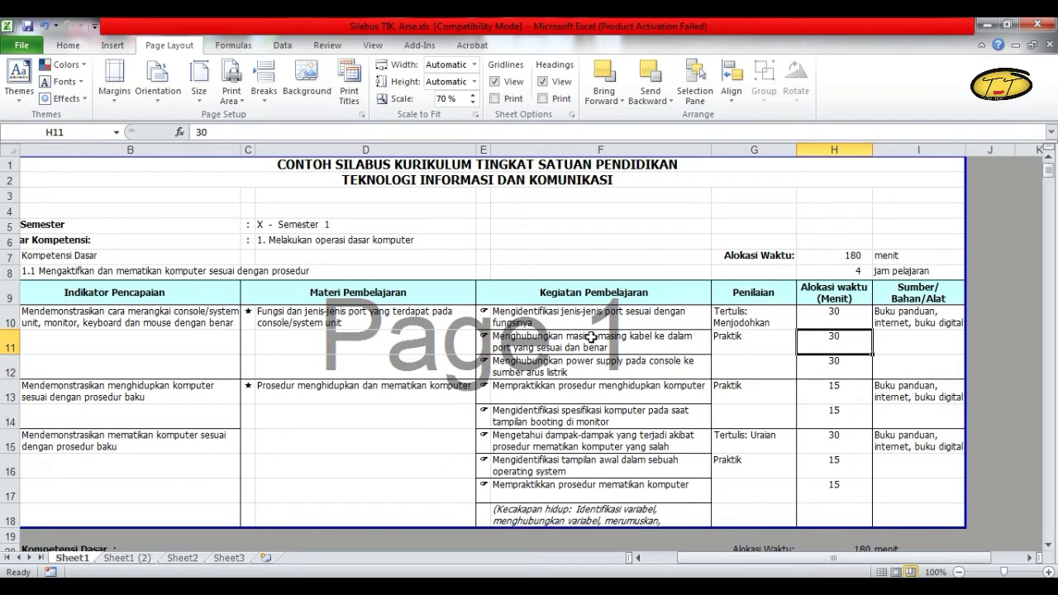
click(521, 244)
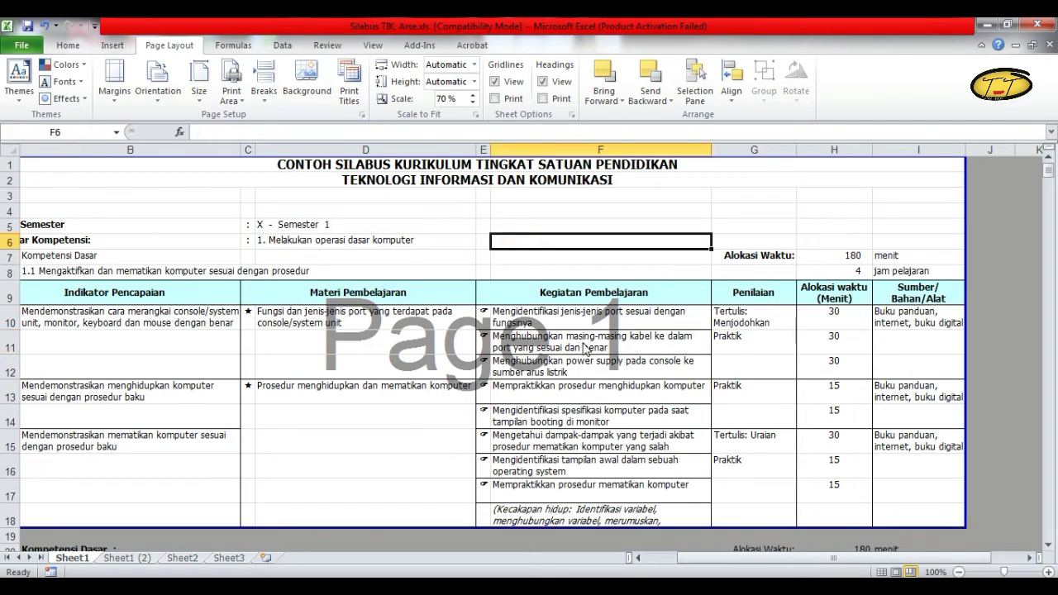
click(714, 144)
Step: Open File > Print to preview the table on one landscape A4 page
click(21, 45)
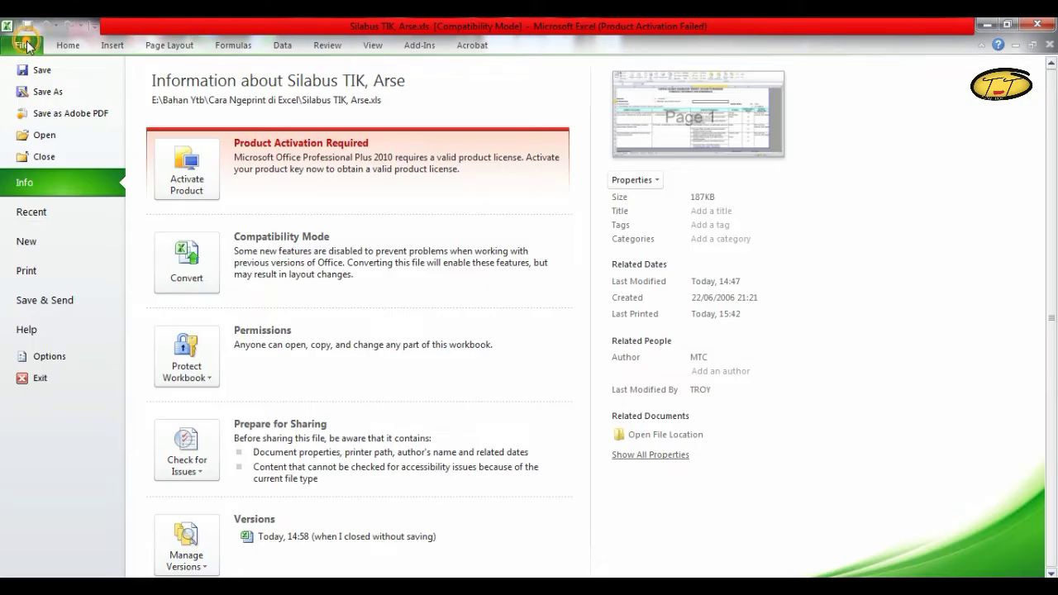
click(48, 273)
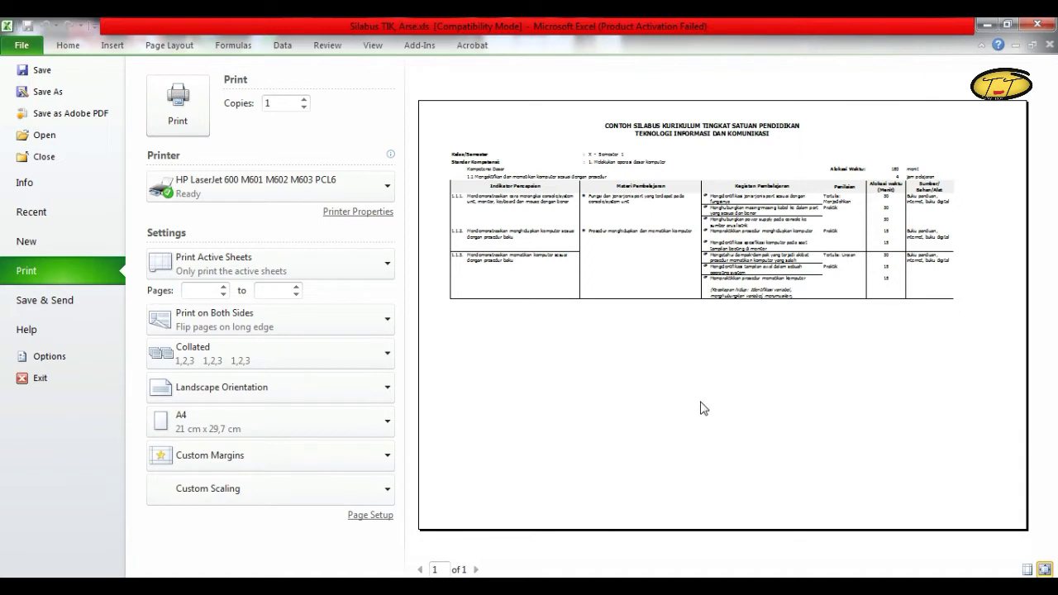
Step: In Page Setup margins, set top and bottom to 1 and left and right to 1,5
click(372, 516)
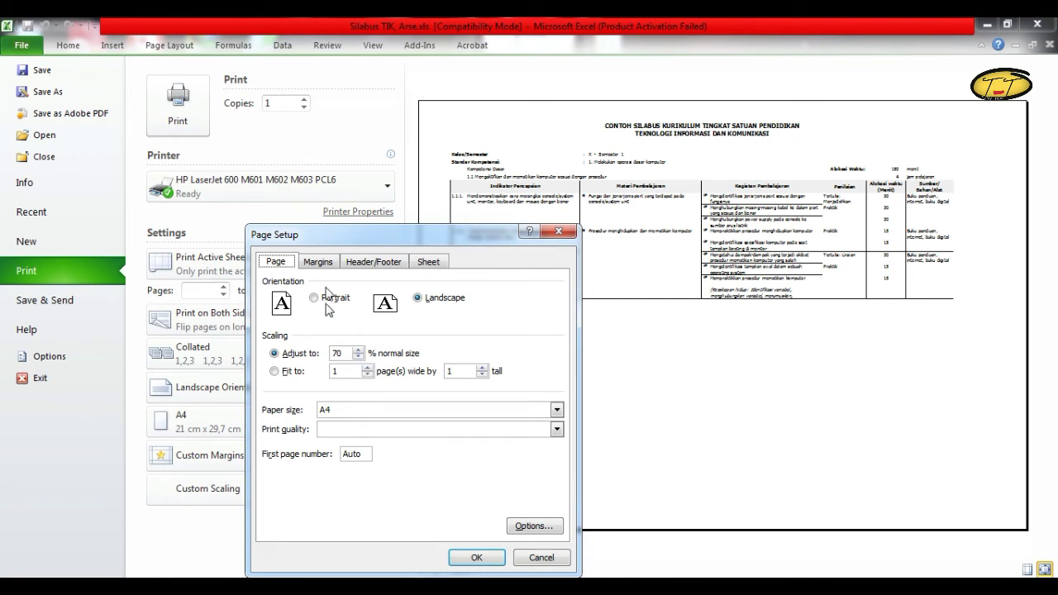
click(321, 262)
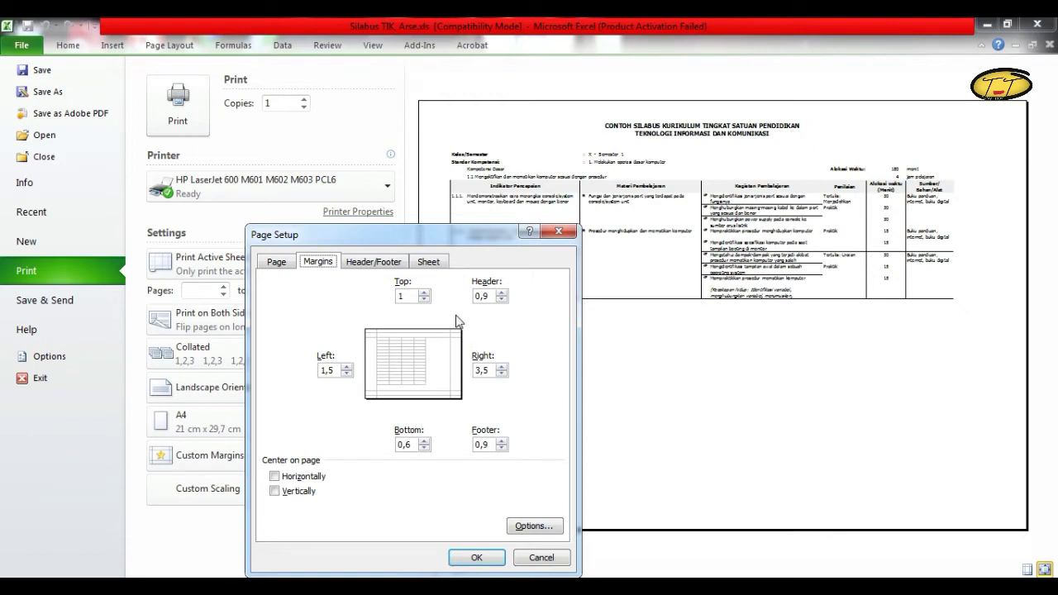
double_click(394, 295)
text(1)
click(336, 370)
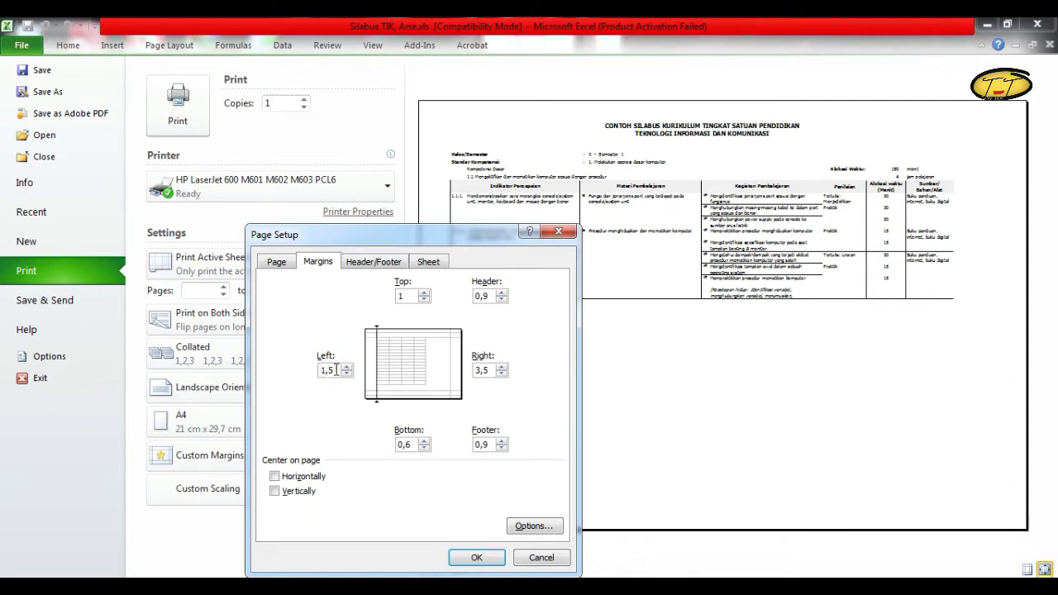
double_click(405, 446)
text(1)
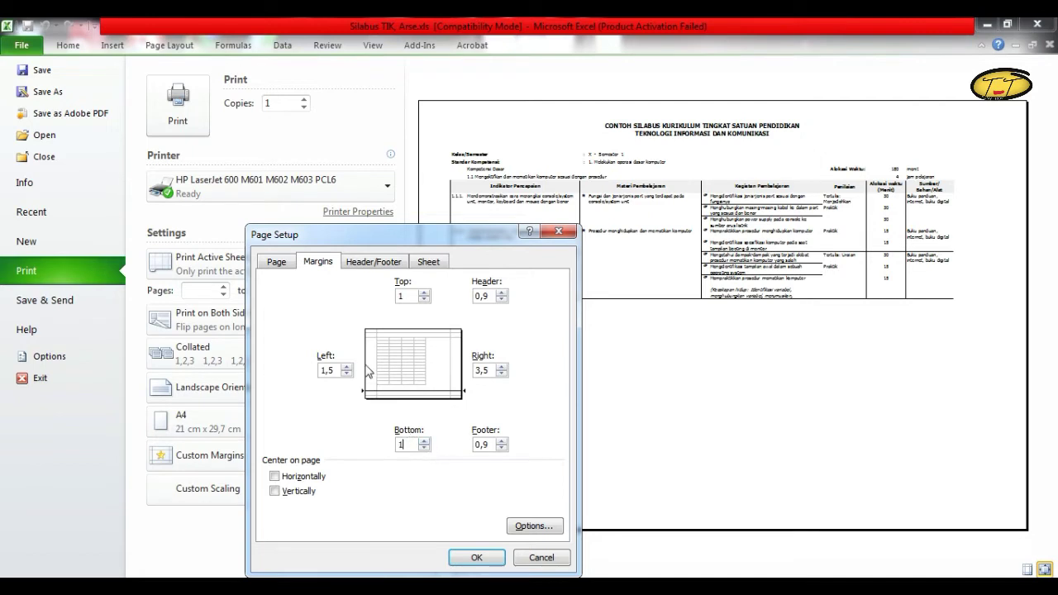
click(336, 369)
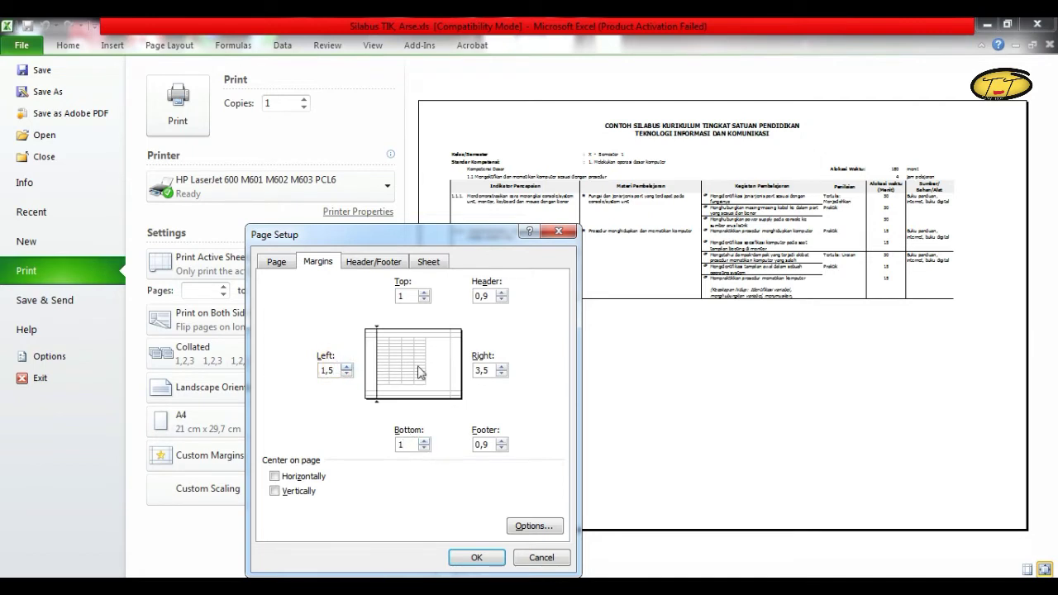
click(481, 370)
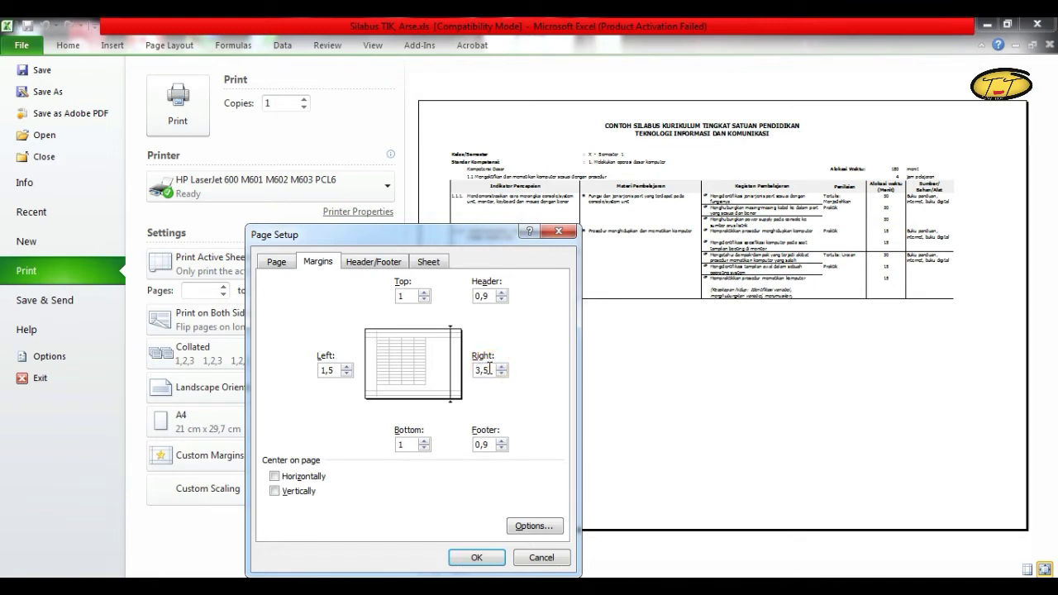
drag(490, 370, 456, 370)
text(1,5)
click(491, 298)
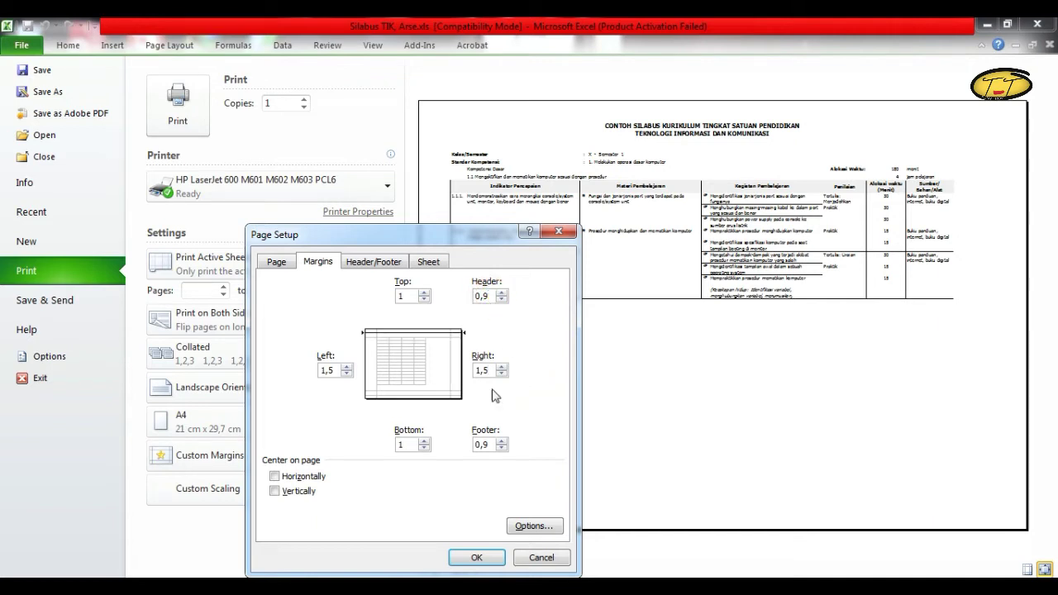
click(489, 442)
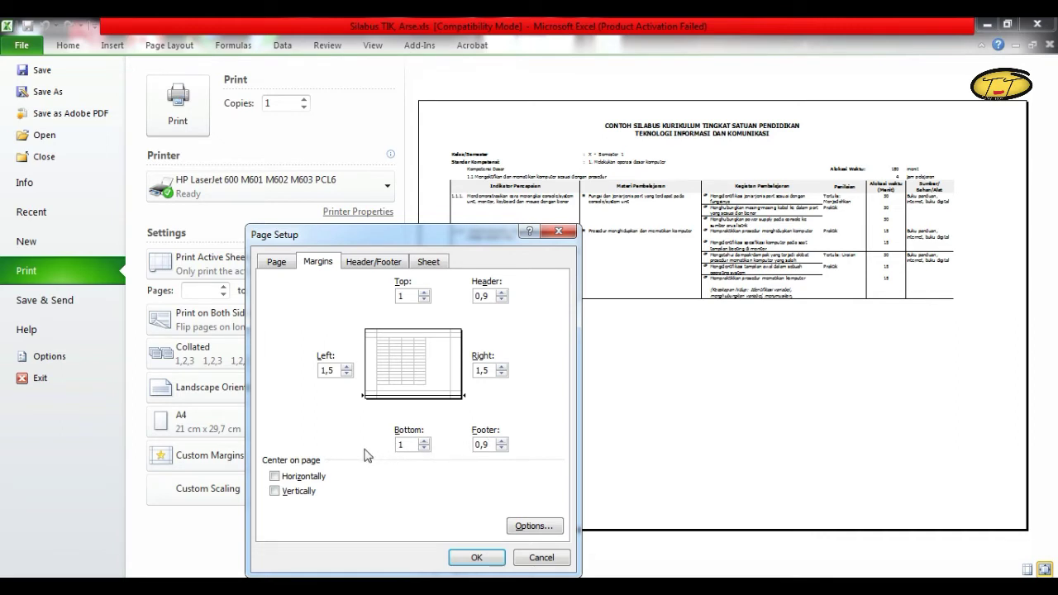
Step: Centre the table horizontally only, leaving vertical centring off, and apply the page setup
click(276, 477)
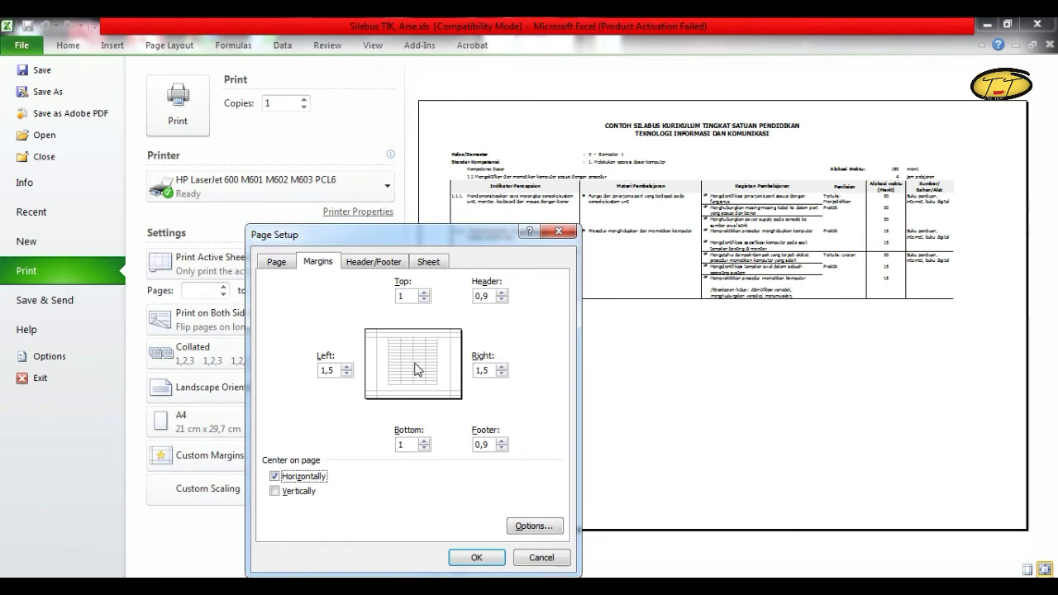
click(276, 476)
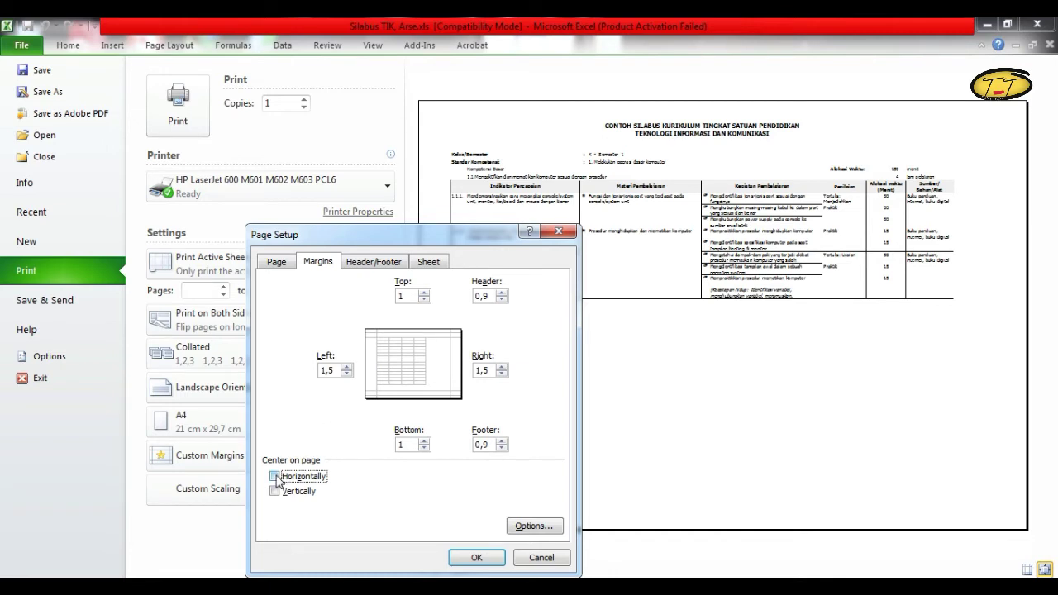
click(277, 477)
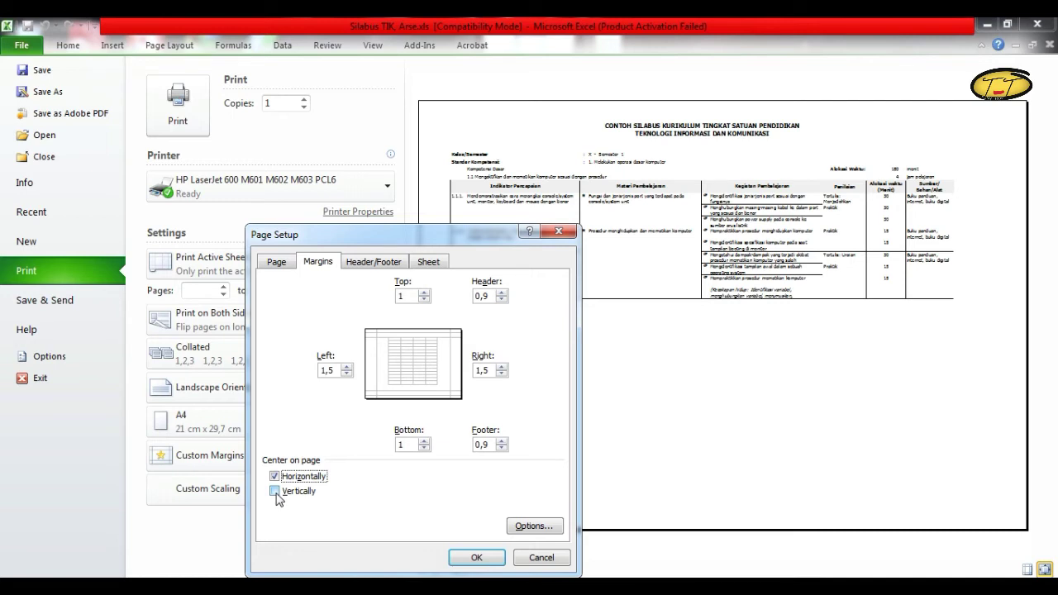
click(276, 493)
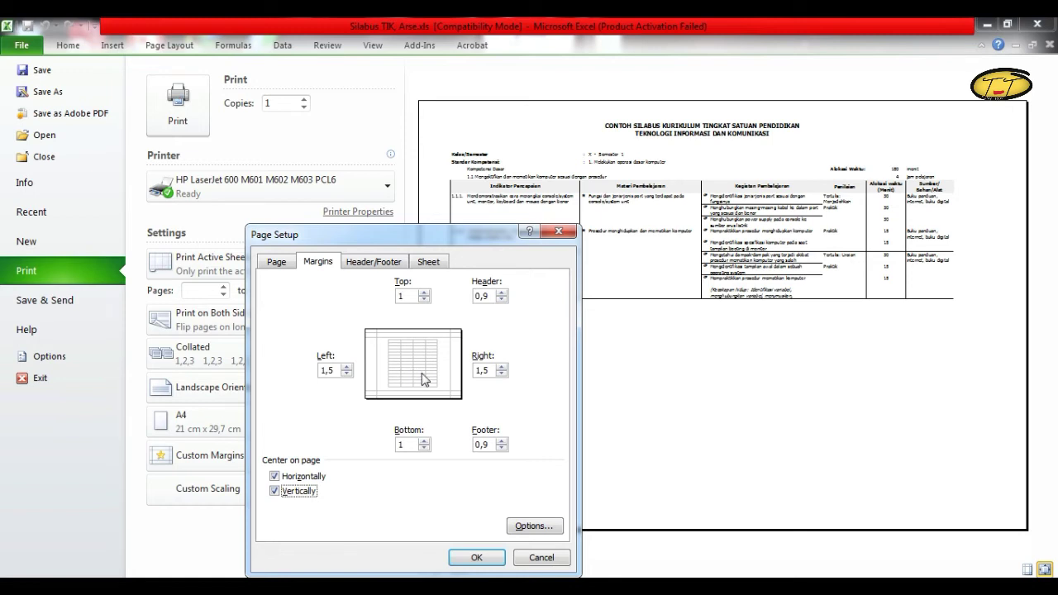
click(274, 491)
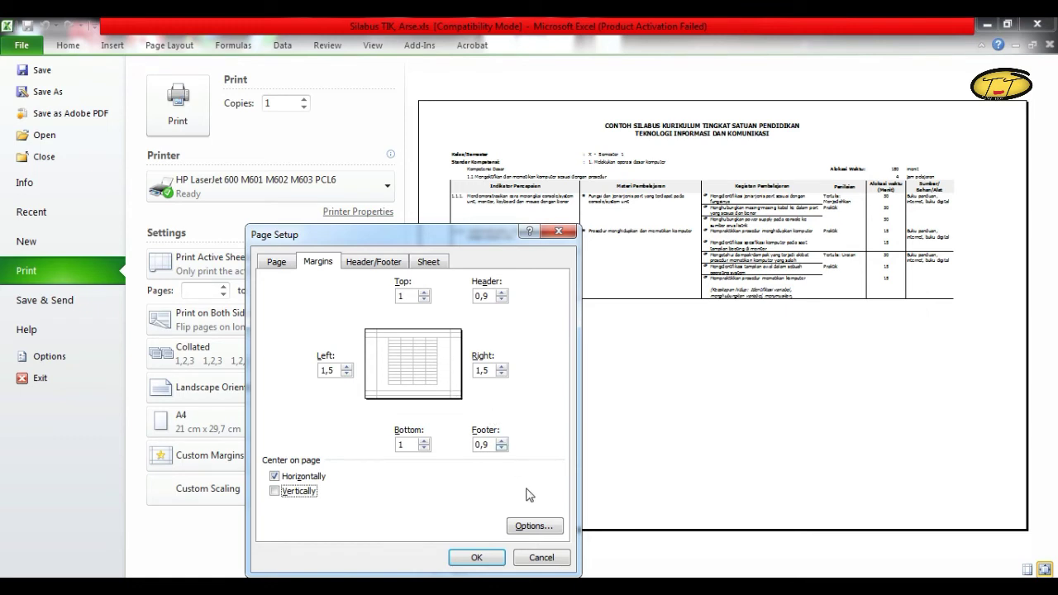
click(479, 557)
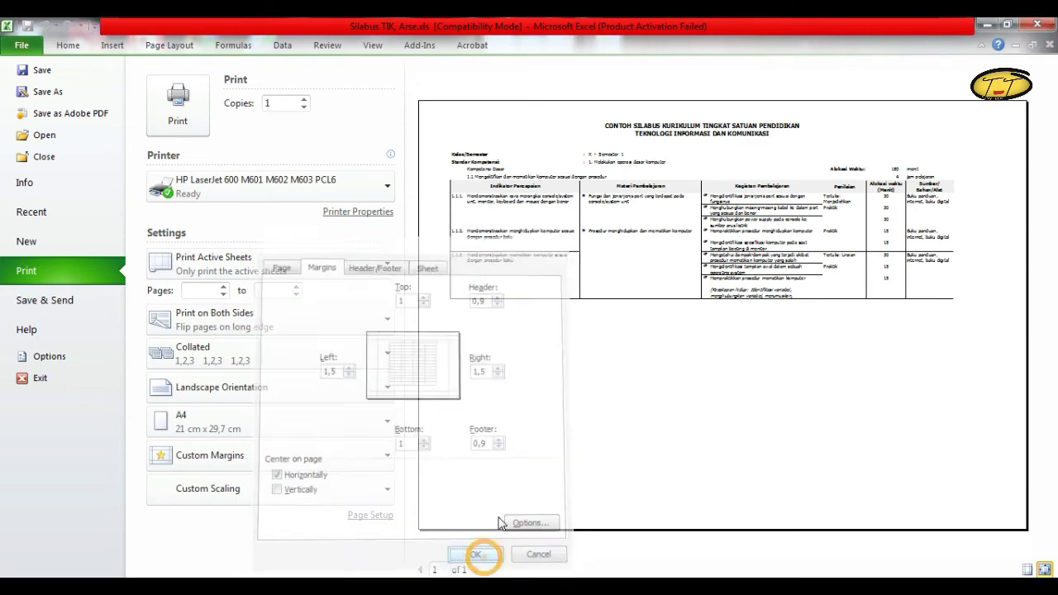
Step: Print the syllabus table to the HP LaserJet 600 printer
click(192, 123)
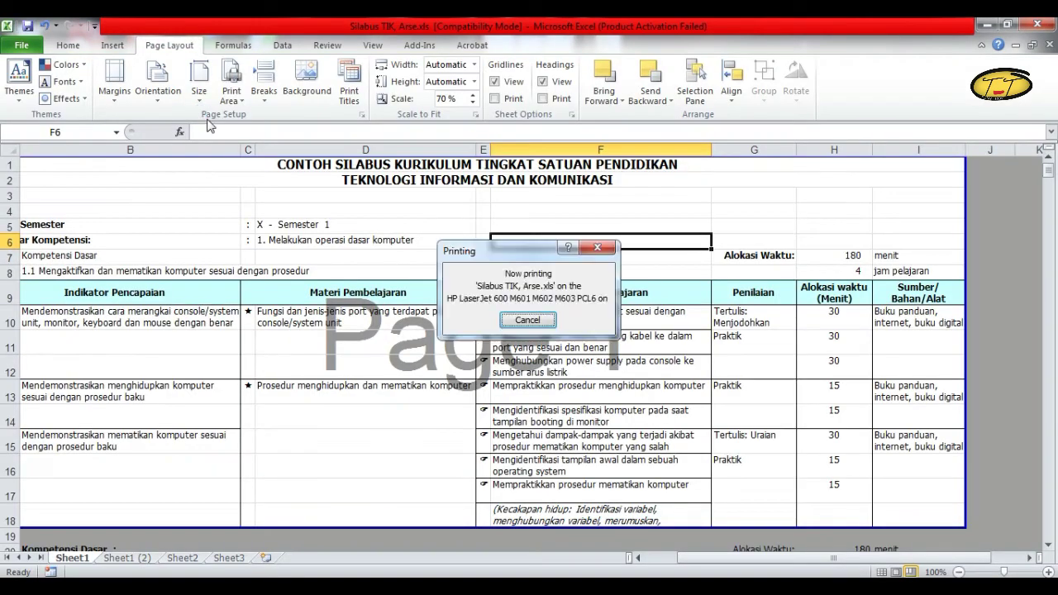